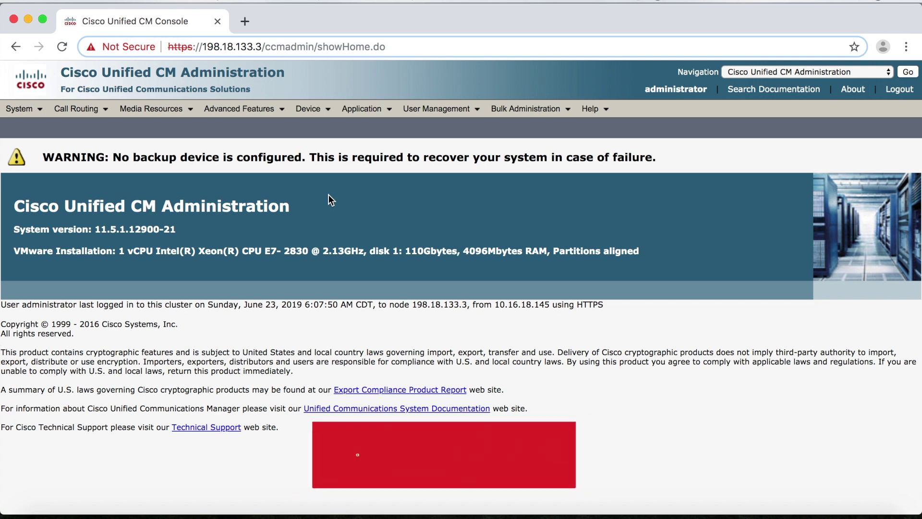
Step: Go to the Region list and find all configured regions
left_click(33, 111)
mouse_move(47, 185)
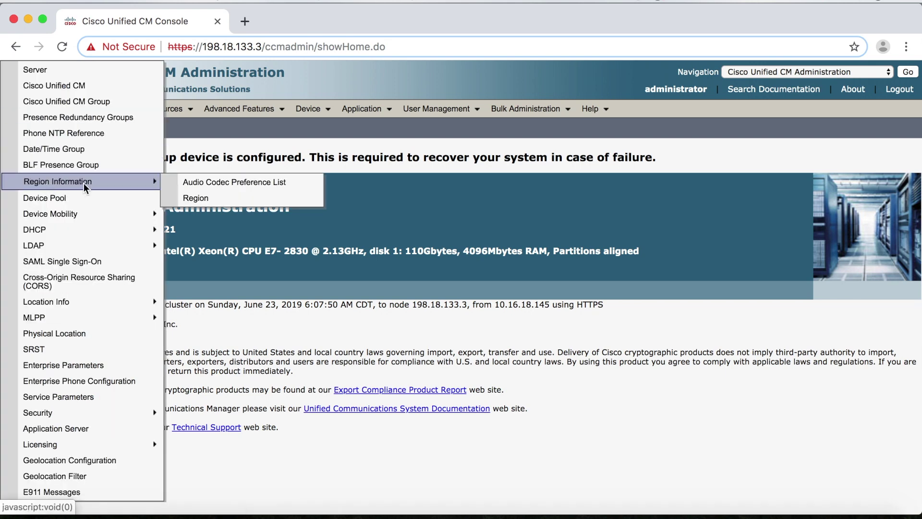
left_click(191, 200)
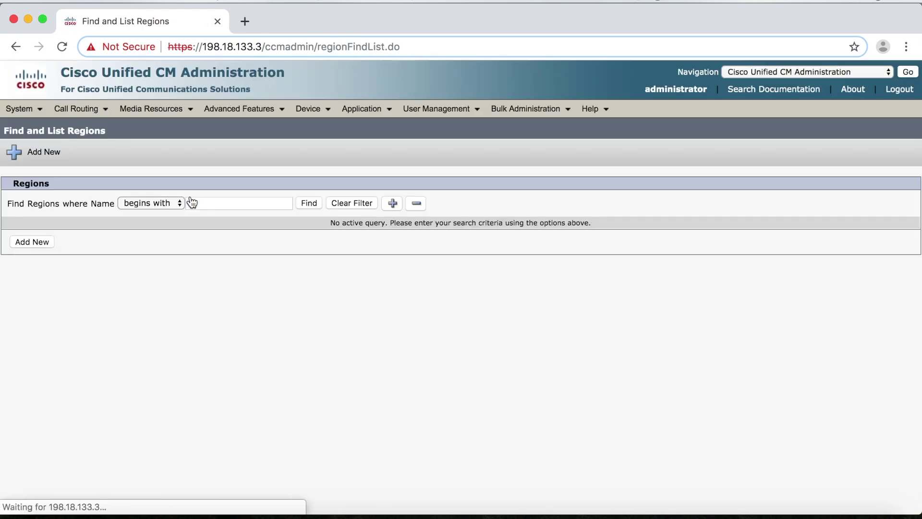
left_click(302, 204)
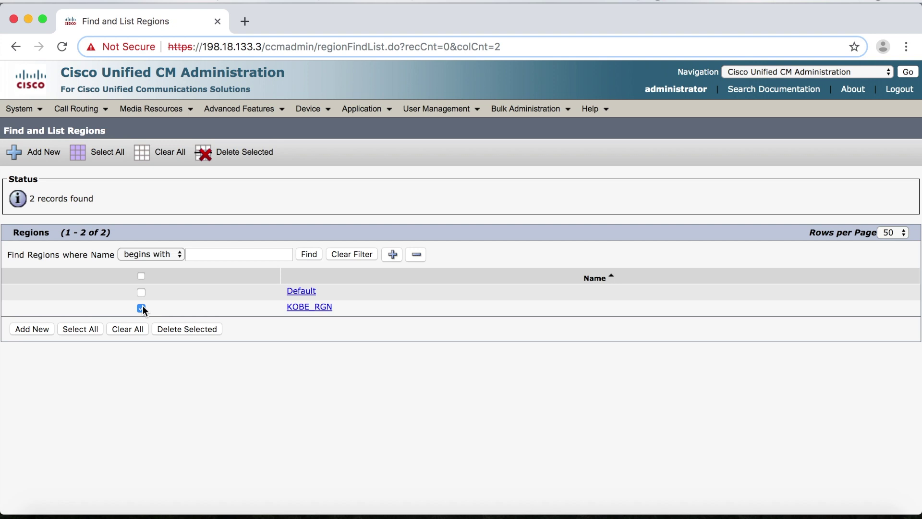
Step: Try deleting KOBE_RGN and read the error: 0 records deleted, still referenced
left_click(248, 156)
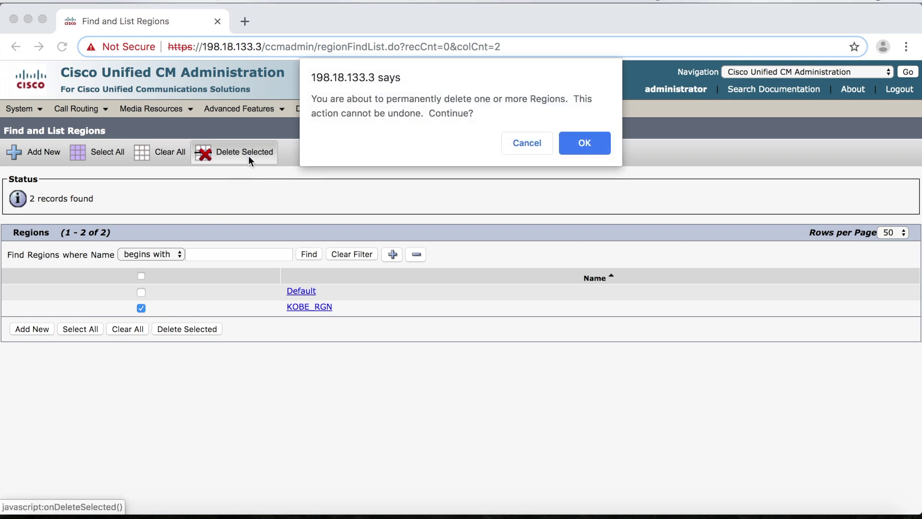
left_click(582, 144)
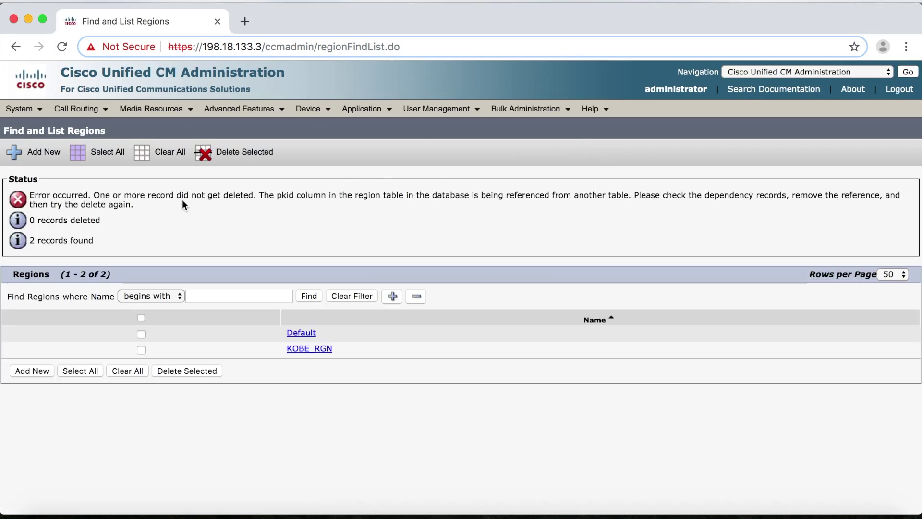
left_click_drag(34, 195, 221, 204)
left_click(220, 204)
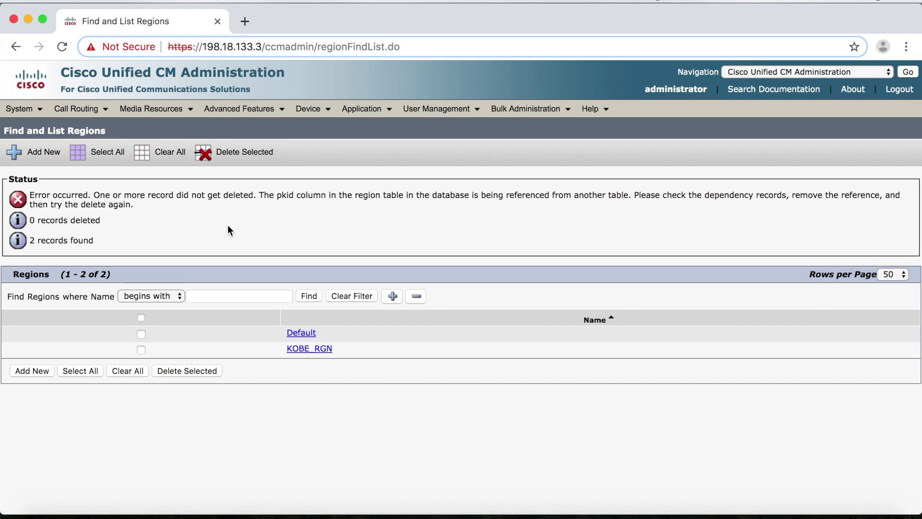
Step: Open KOBE_RGN's Dependency Records, see the feature is disabled, and close the notice
left_click(305, 348)
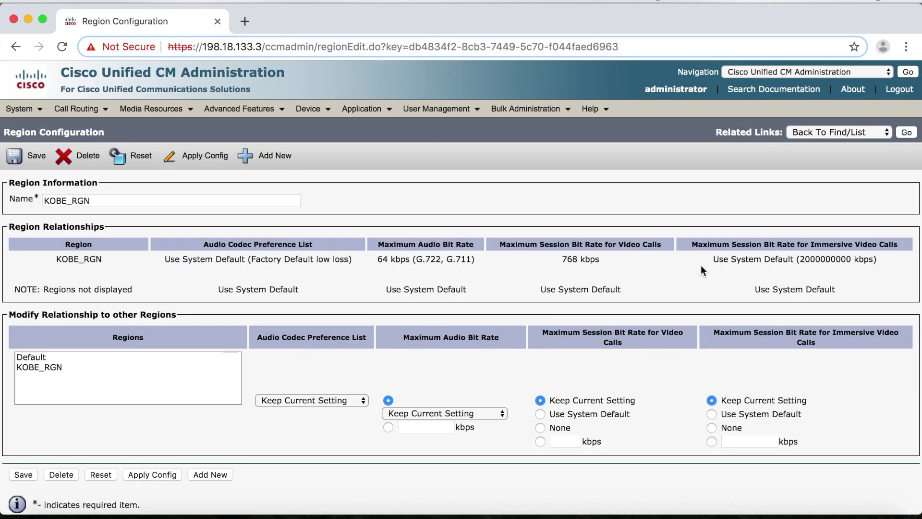
left_click(841, 133)
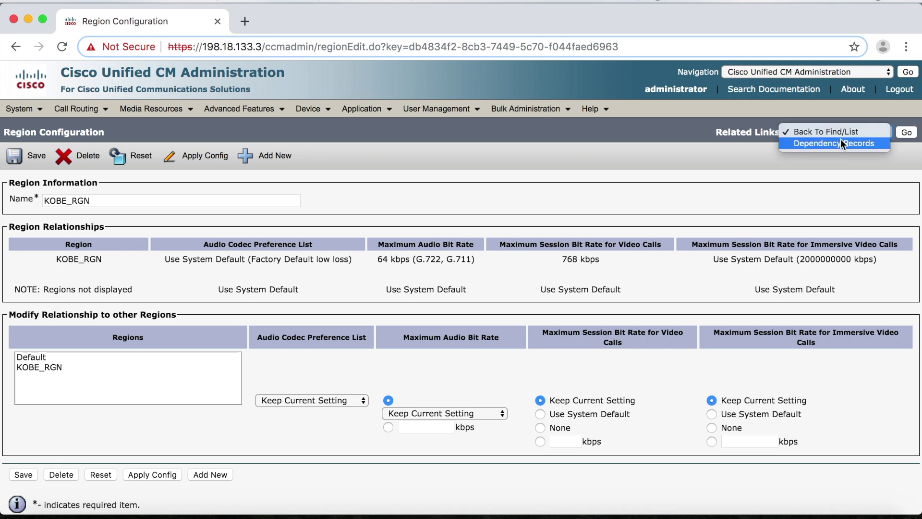
left_click(840, 140)
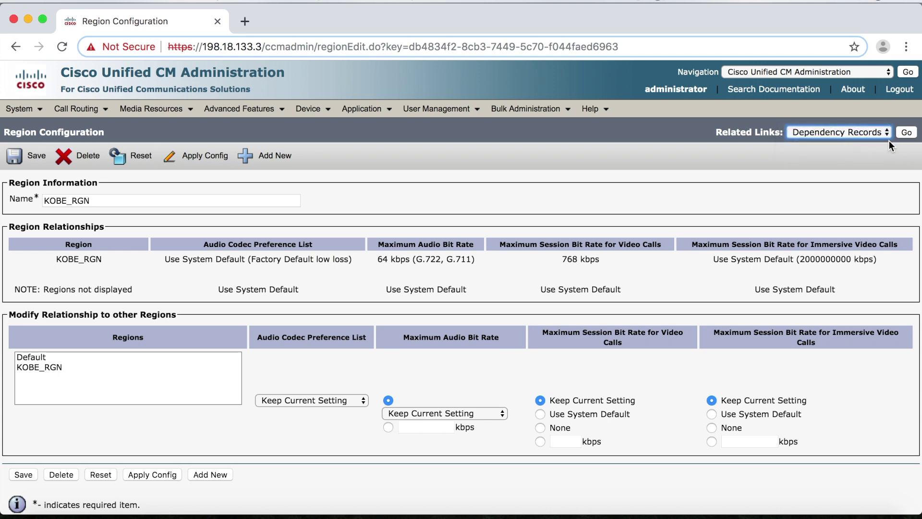
left_click(905, 133)
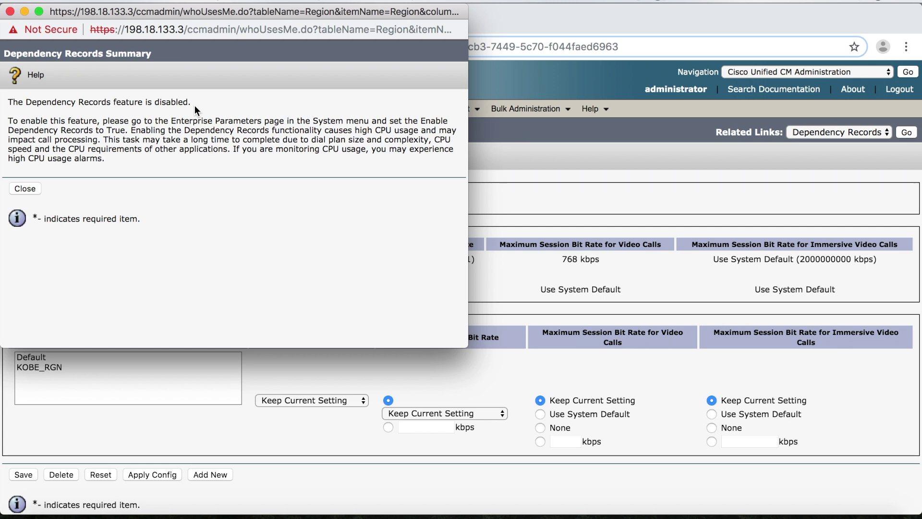
left_click(11, 11)
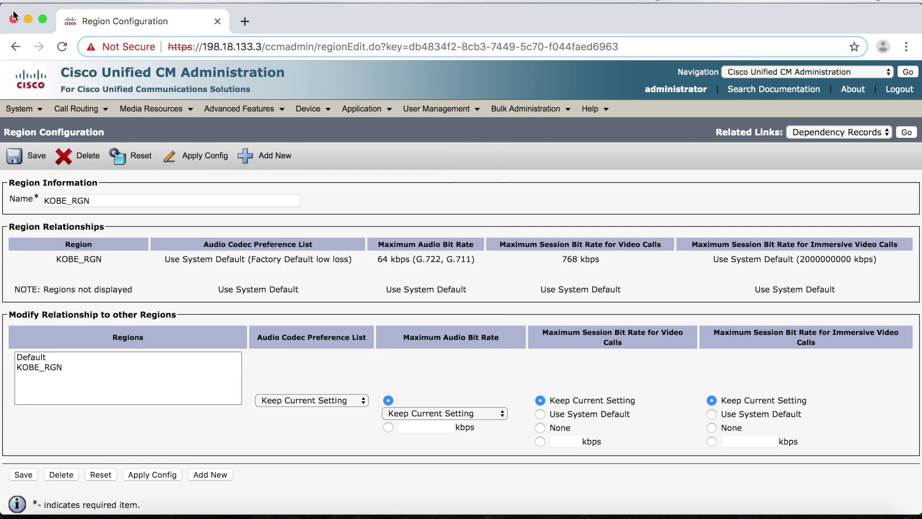
Step: Set the Enable Dependency Records enterprise parameter to True, accept the CPU warning, and save
left_click(19, 109)
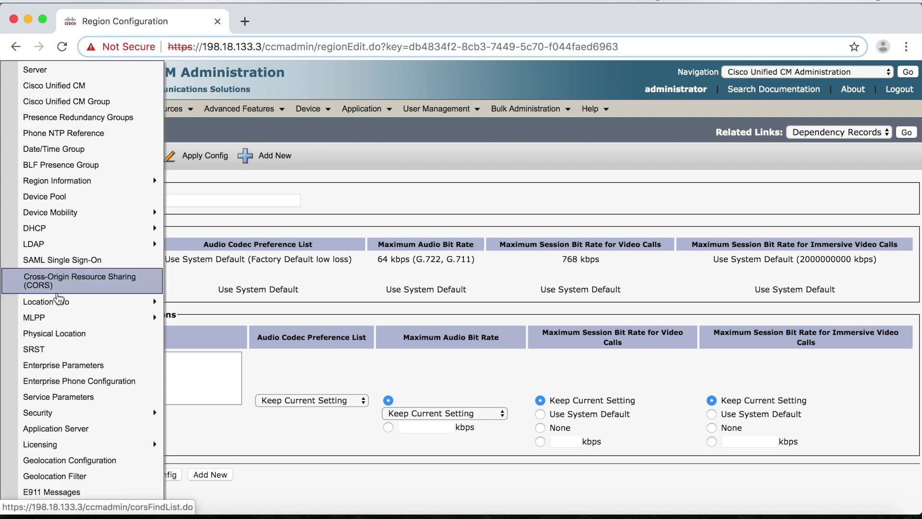
left_click(64, 366)
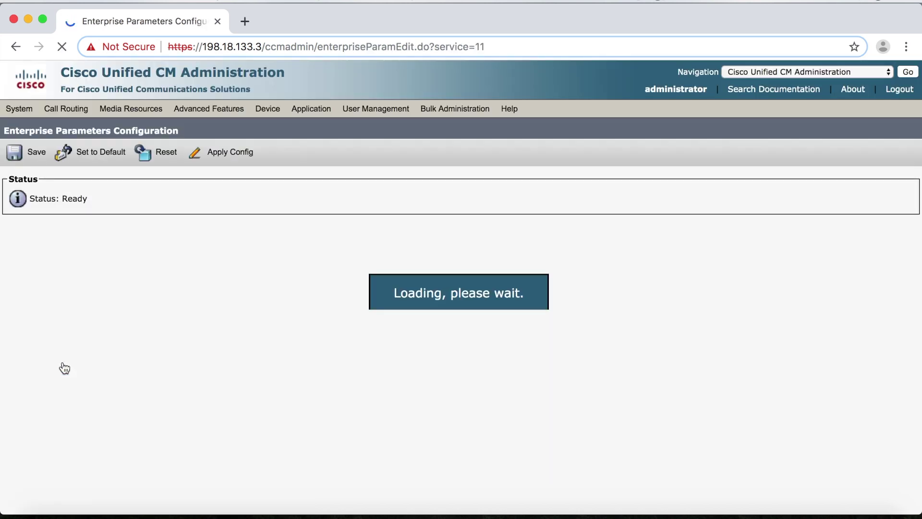
scroll(209, 417, "down", 5)
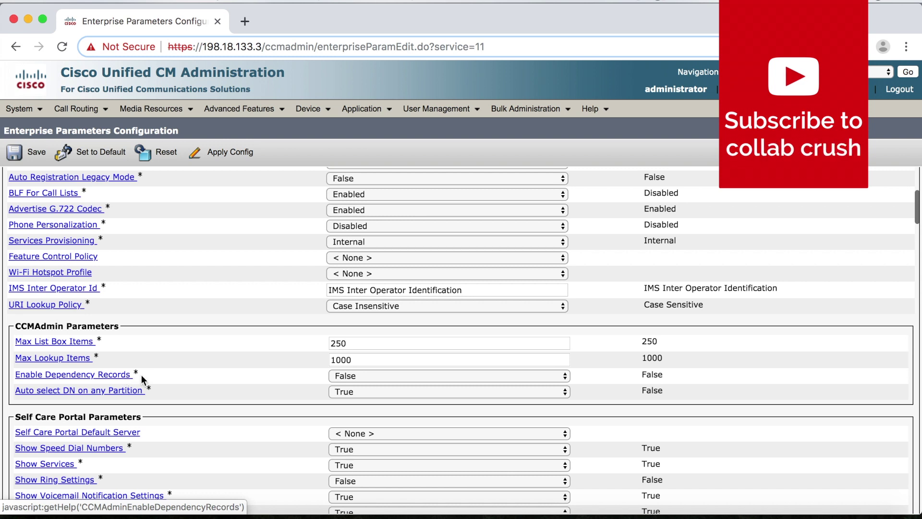
left_click(373, 376)
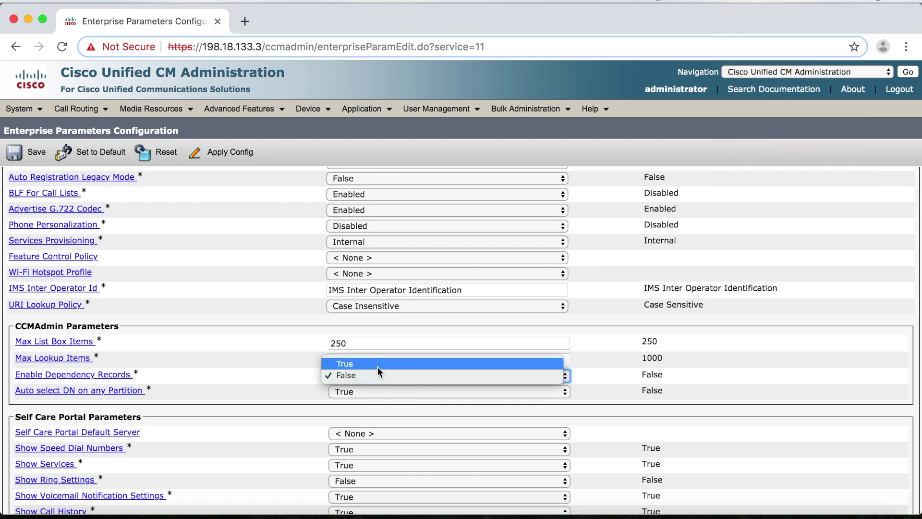
left_click(378, 367)
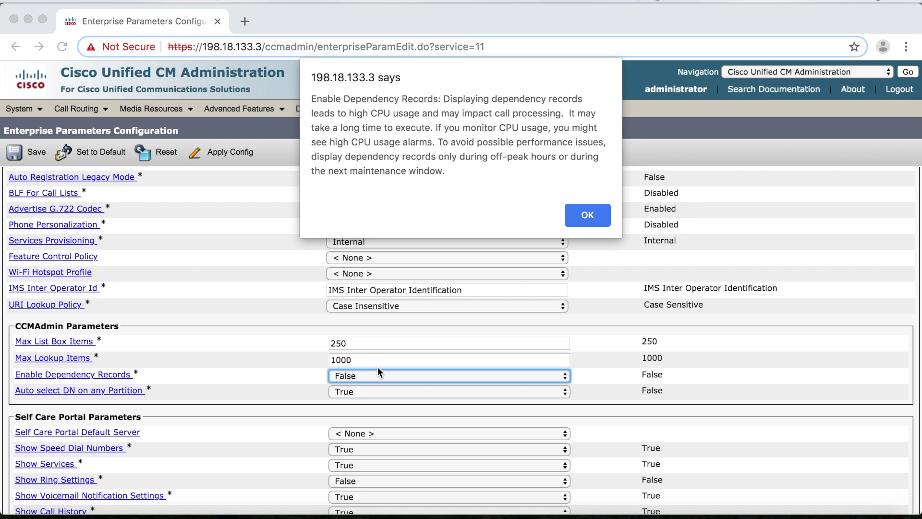
left_click(587, 215)
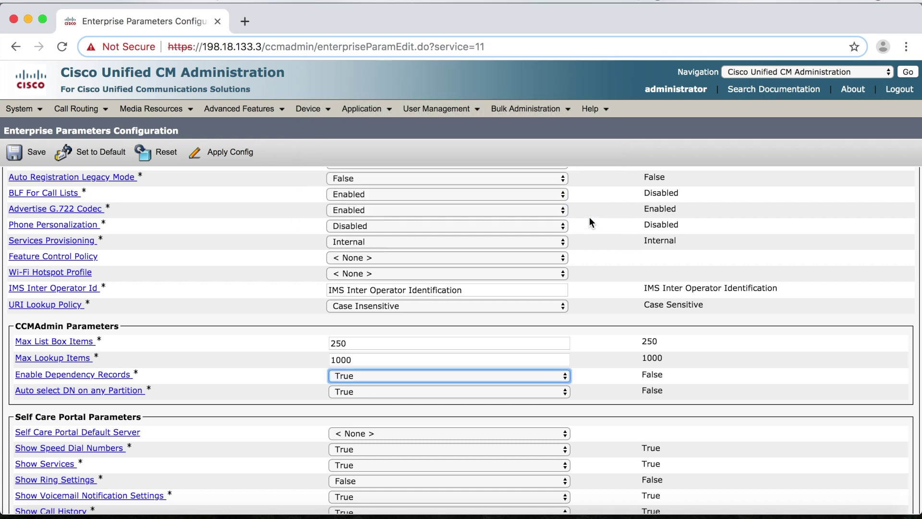
left_click(29, 159)
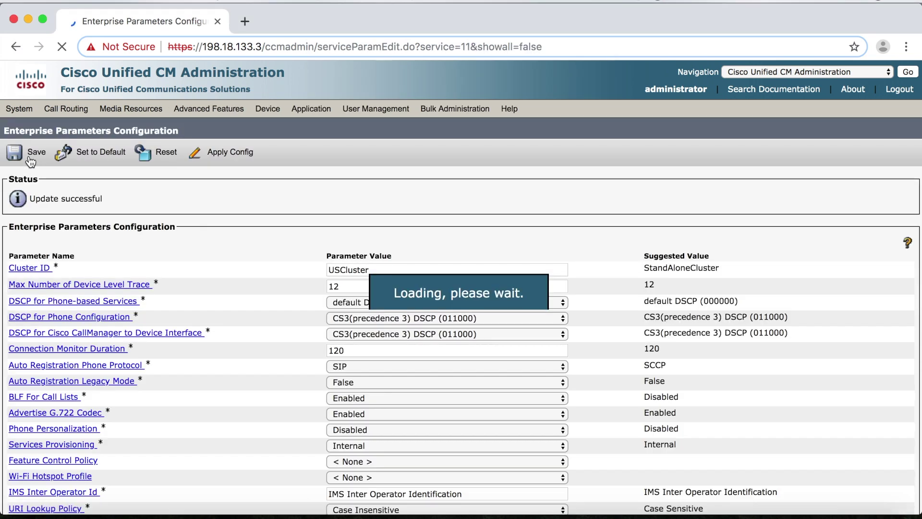
Step: Open the KOBE_RGN region's configuration page from the Region list
mouse_move(19, 108)
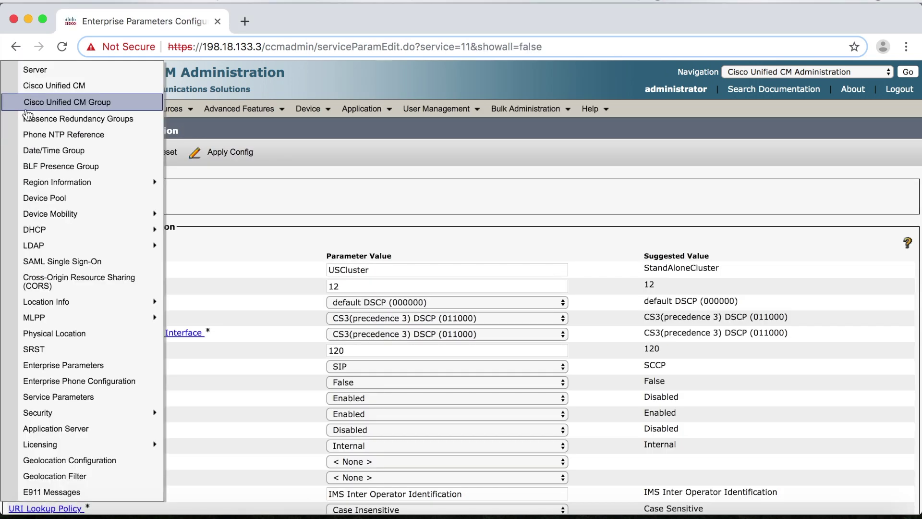
mouse_move(49, 182)
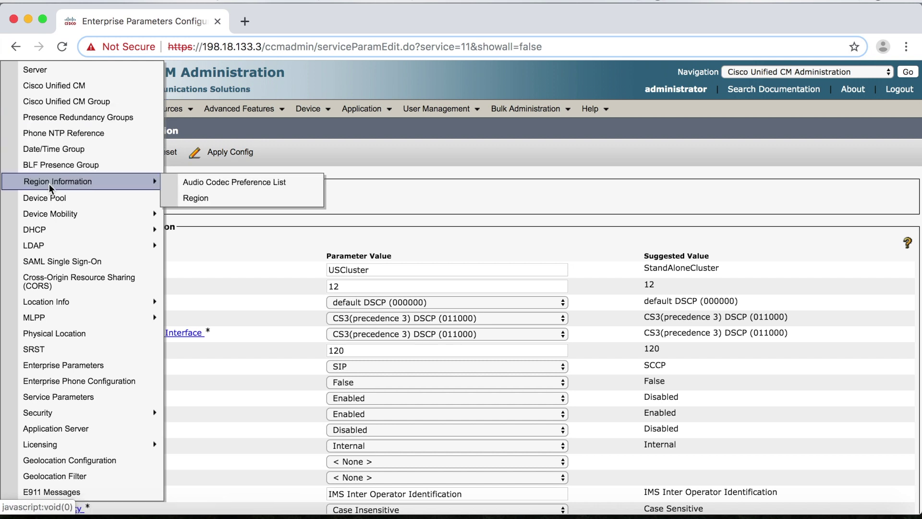
left_click(186, 199)
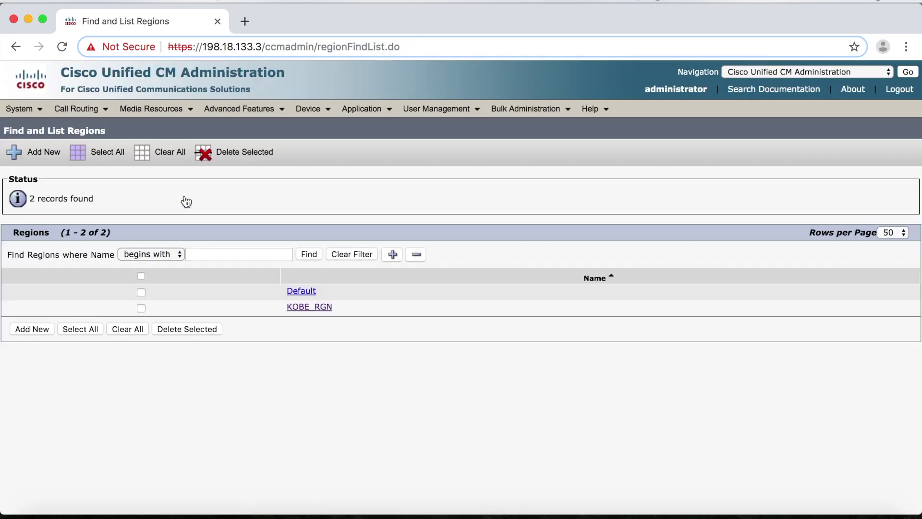
left_click(301, 307)
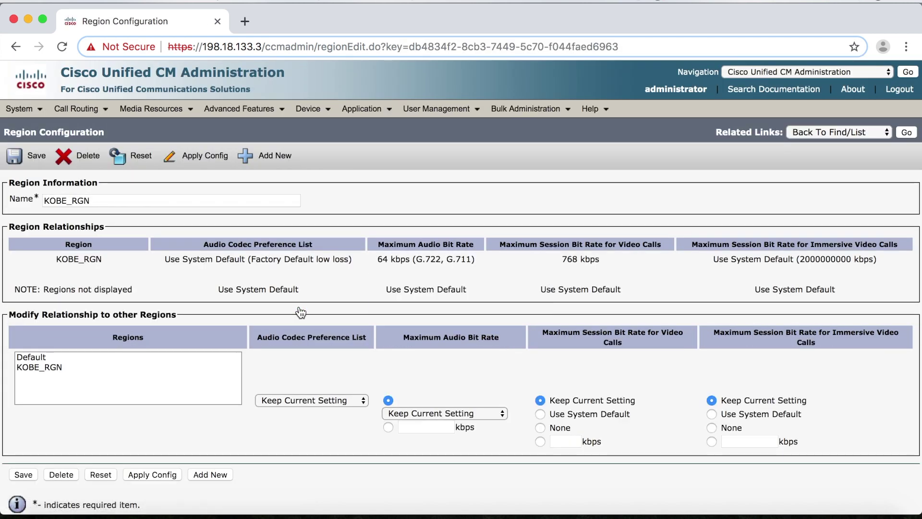
Step: View KOBE_RGN's dependency records and open the KOBE_DP device pool listed under Device Pool
left_click(838, 134)
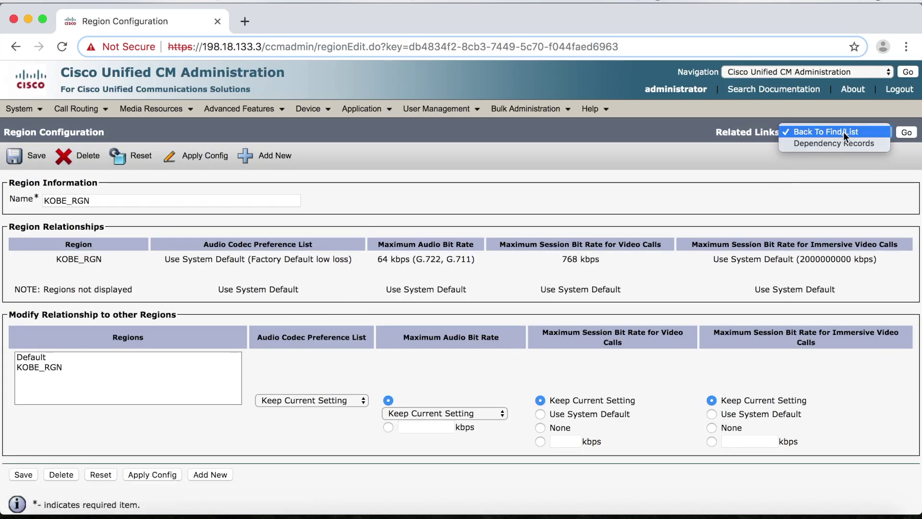
left_click(841, 141)
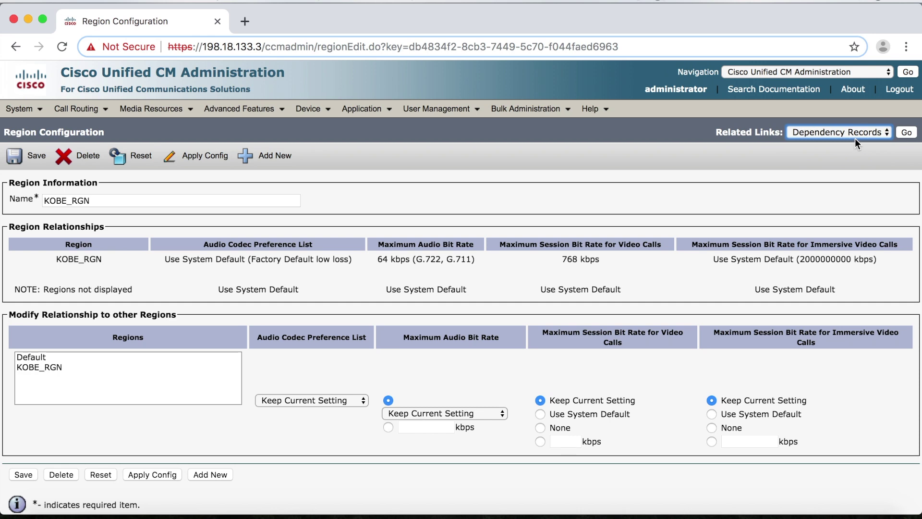
left_click(905, 134)
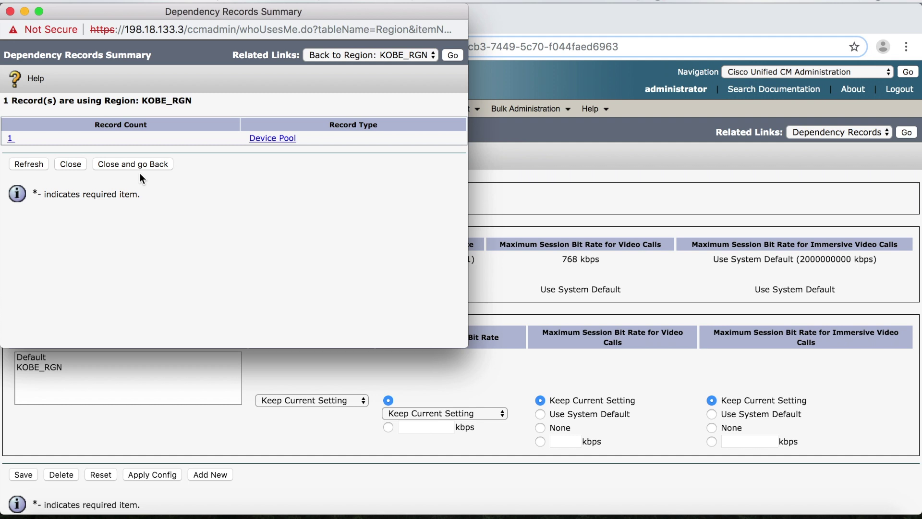
left_click(278, 140)
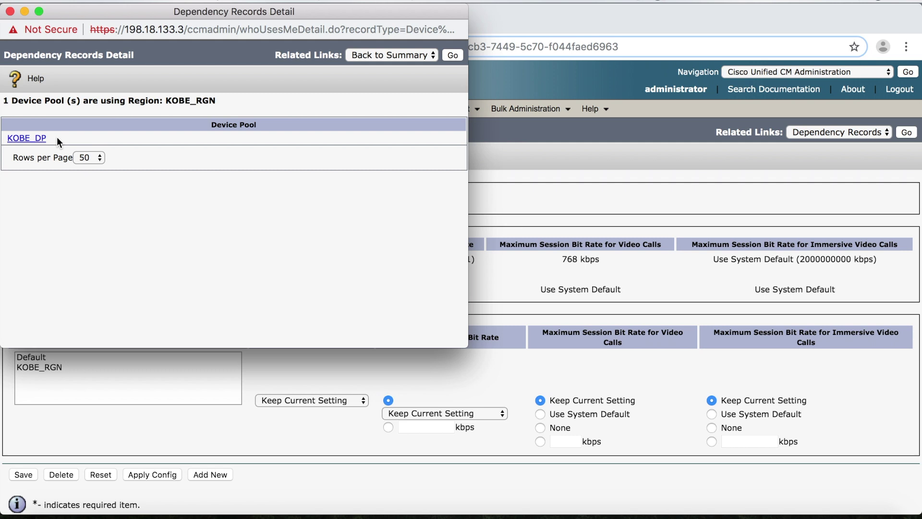
left_click(37, 138)
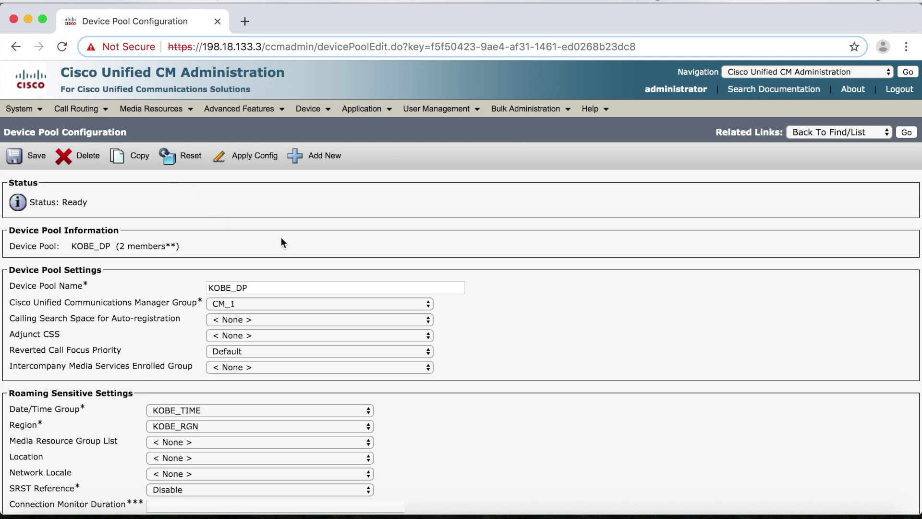
Step: Scroll to the Roaming Sensitive Settings and confirm KOBE_DP's Region is KOBE_RGN
scroll(453, 279, "down", 5)
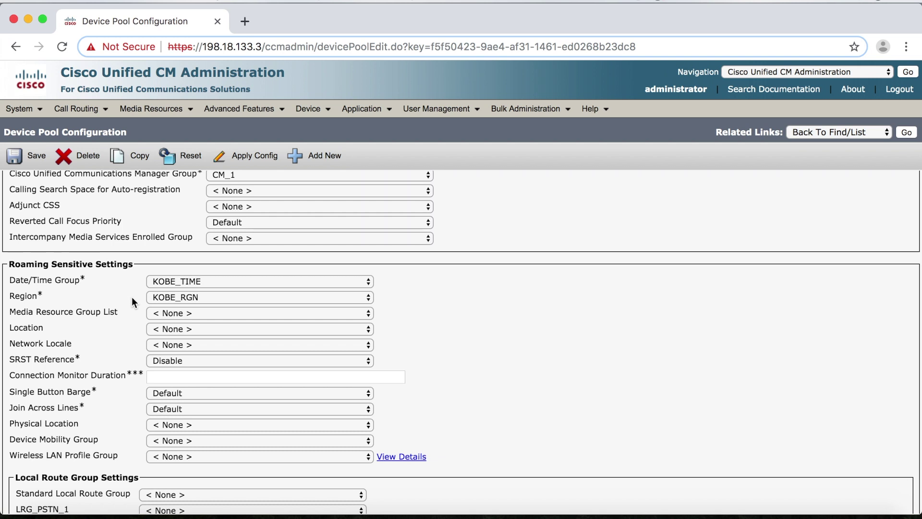
Step: Attempt to delete KOBE_DP and read the Delete failed message about another table
left_click(89, 158)
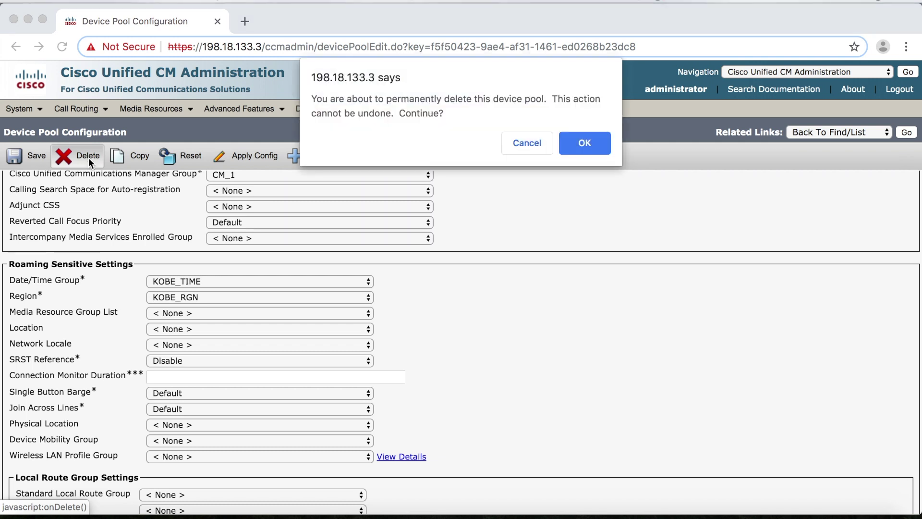
left_click(575, 149)
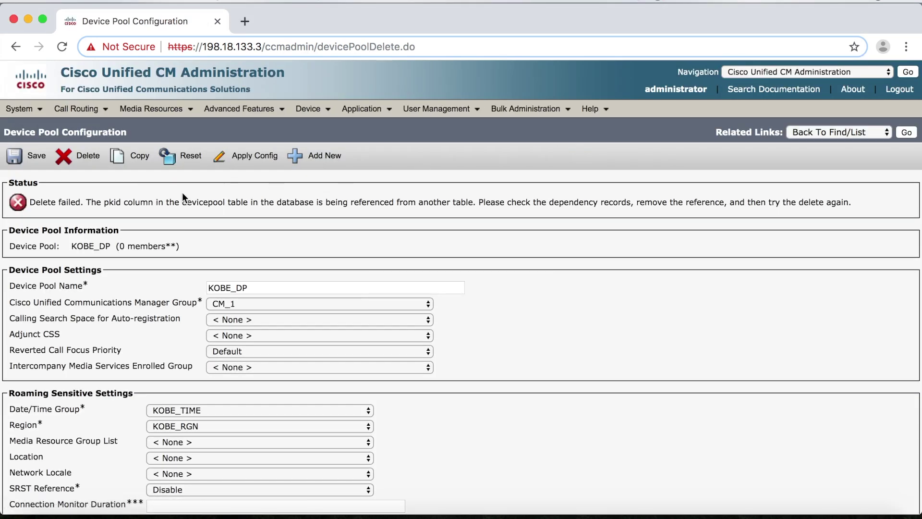
left_click_drag(33, 204, 301, 206)
left_click(301, 206)
left_click(868, 132)
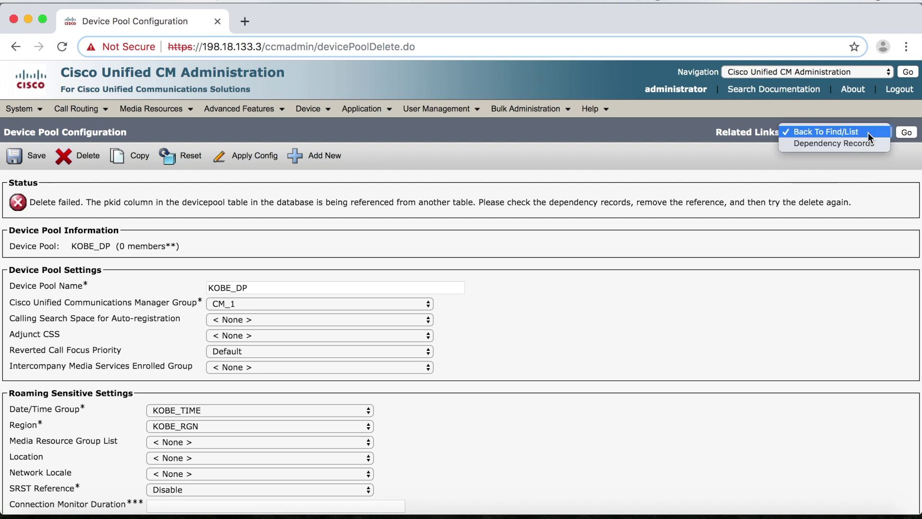
left_click(864, 140)
left_click(907, 133)
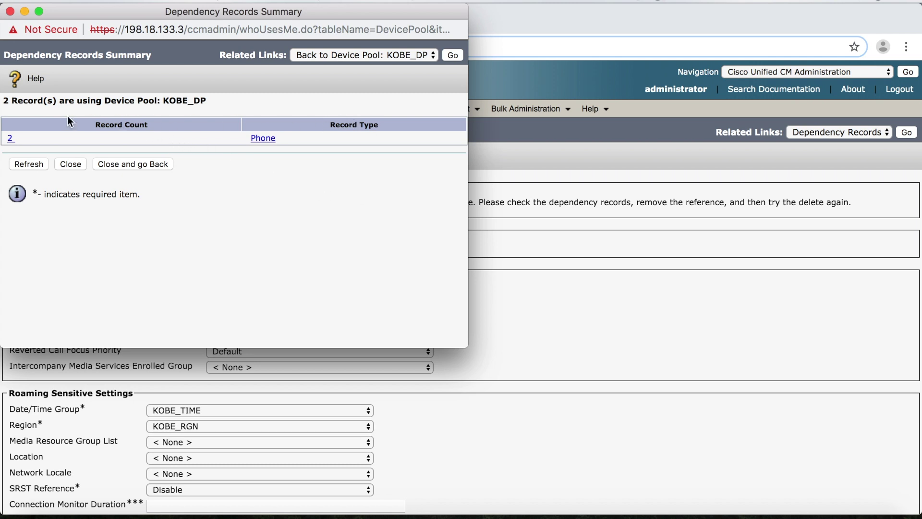
left_click(264, 139)
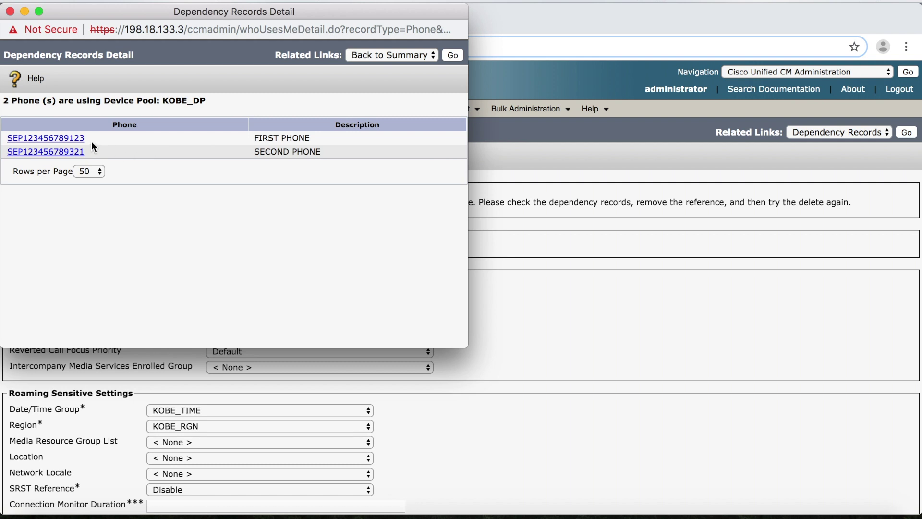
left_click(73, 140)
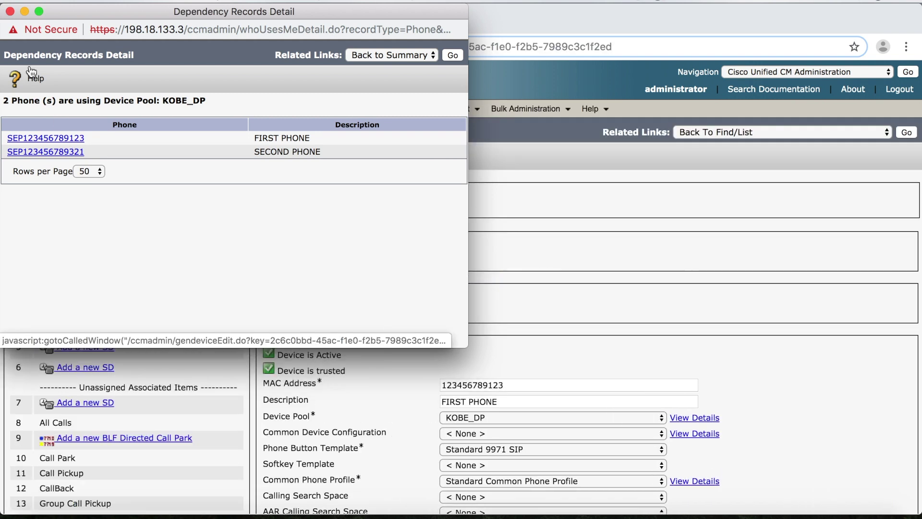
left_click(10, 11)
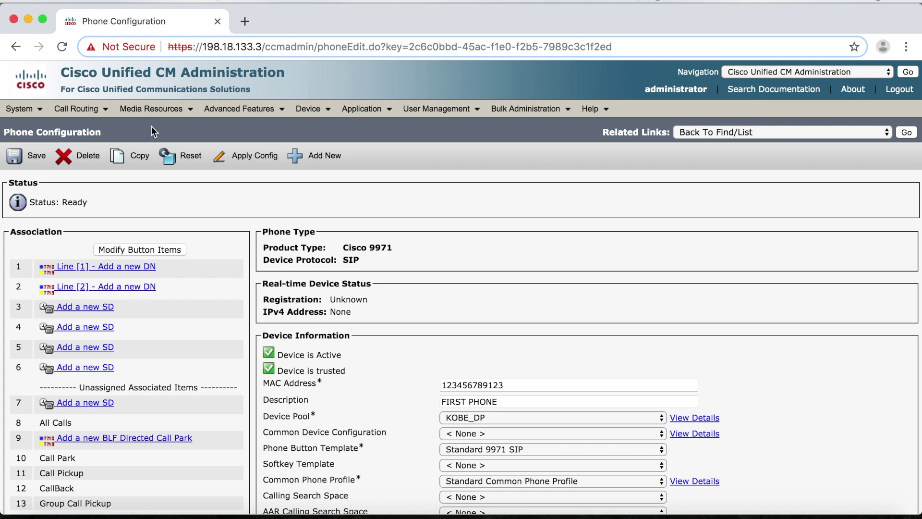
left_click(88, 164)
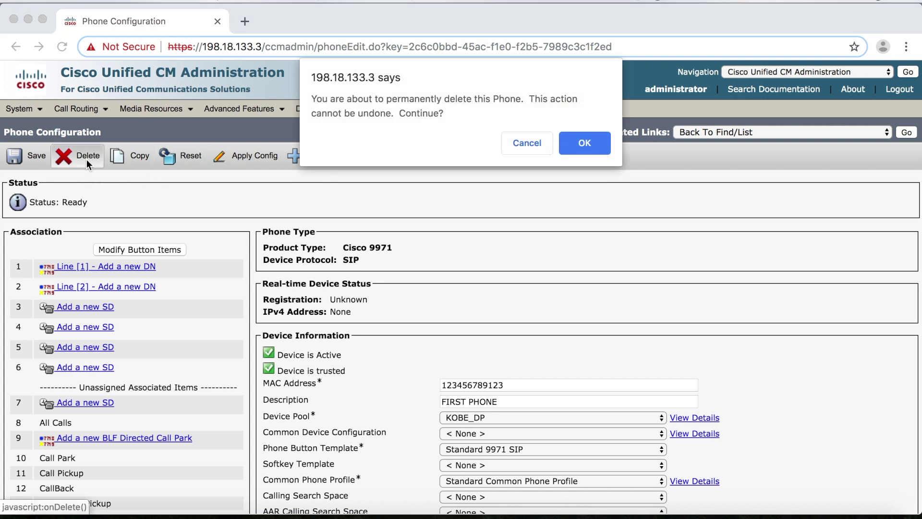
left_click(590, 149)
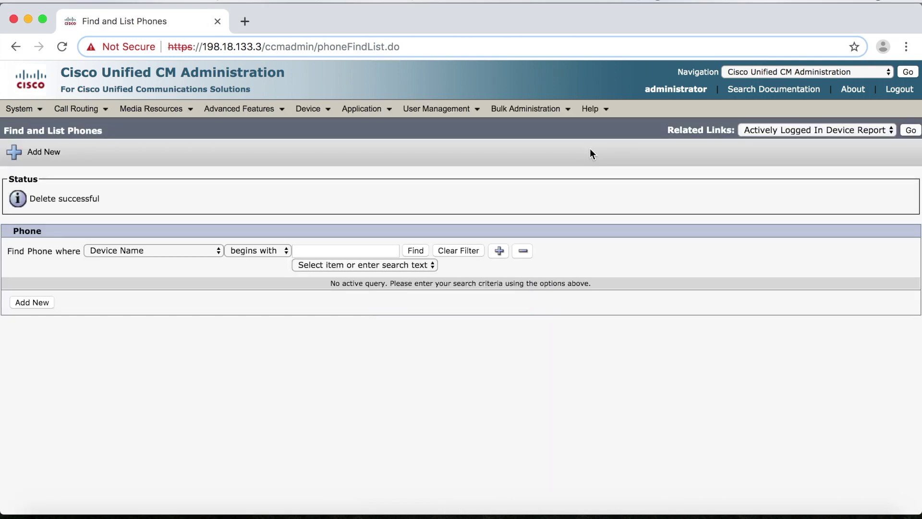
left_click(423, 251)
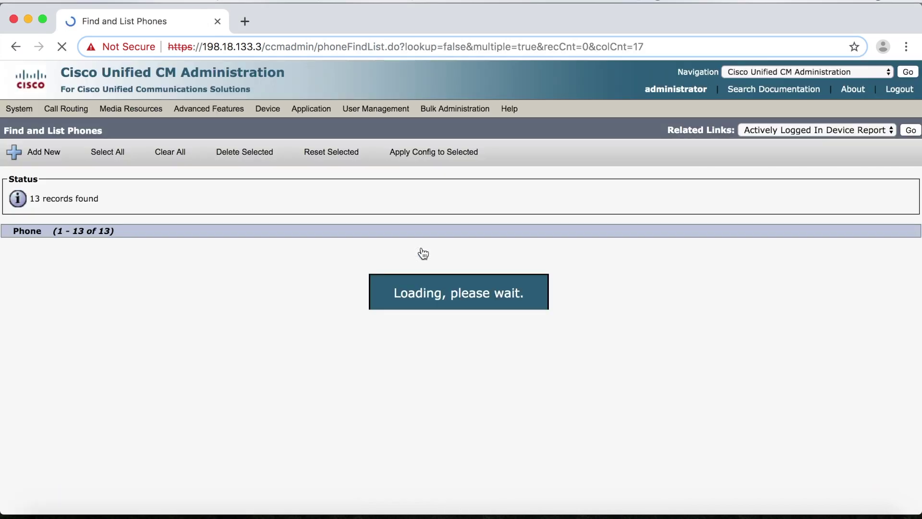
scroll(422, 252, "down", 1)
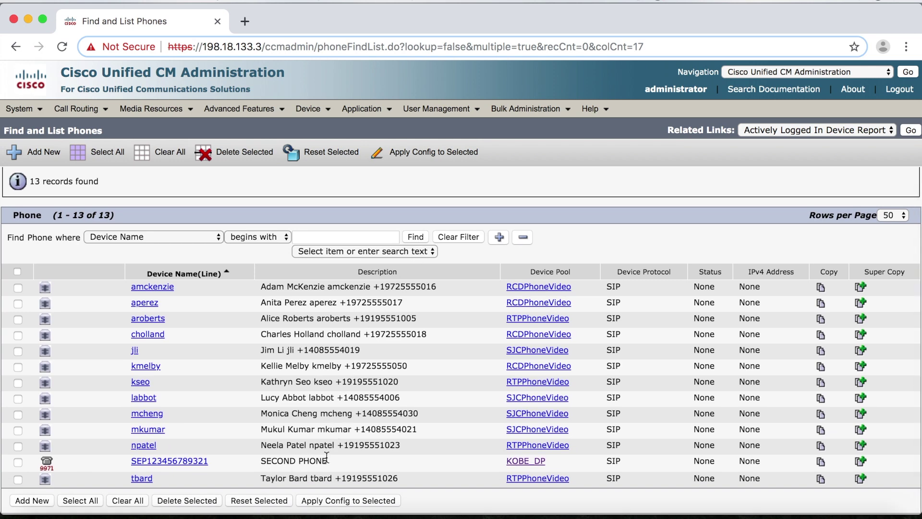
left_click(191, 463)
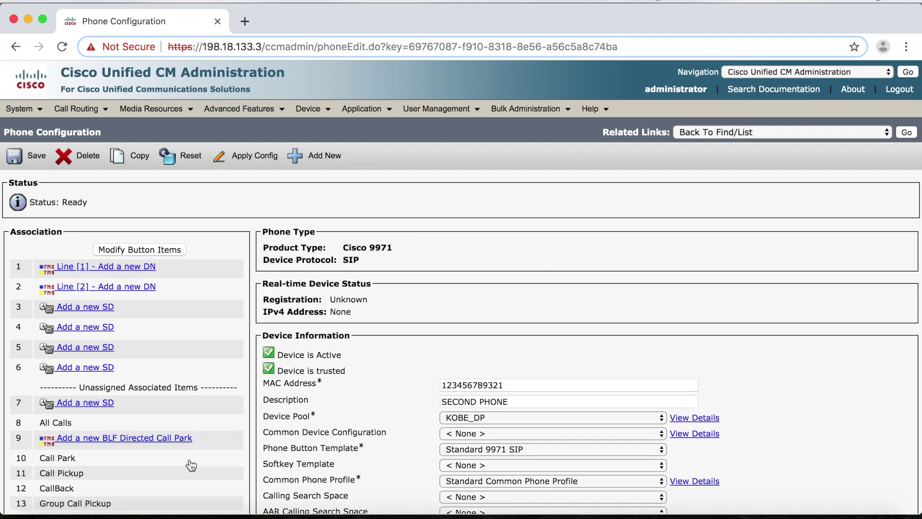
left_click(90, 159)
left_click(581, 147)
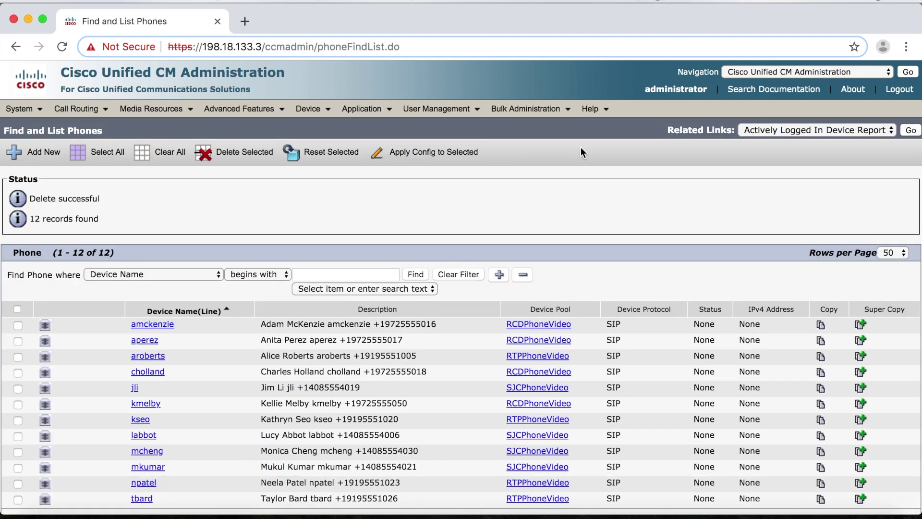
Step: Delete the KOBE_DP device pool from the Device Pool list
mouse_move(29, 109)
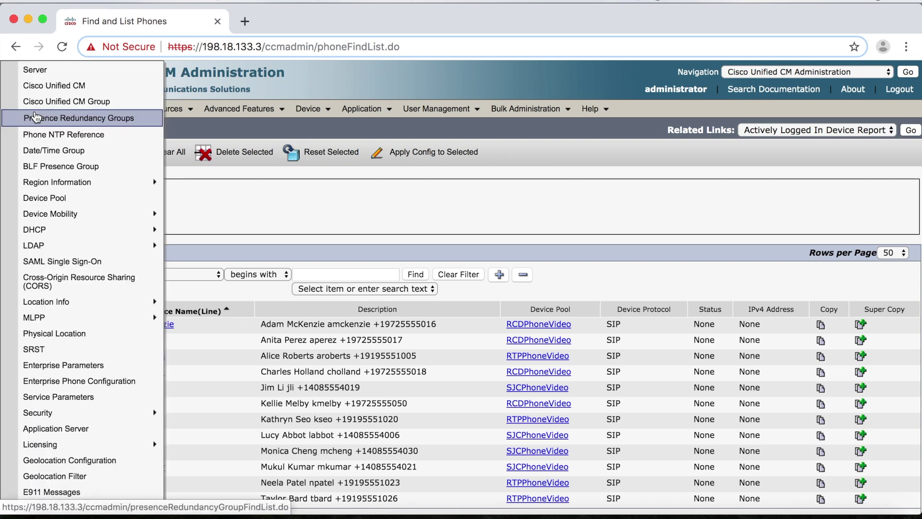
left_click(50, 197)
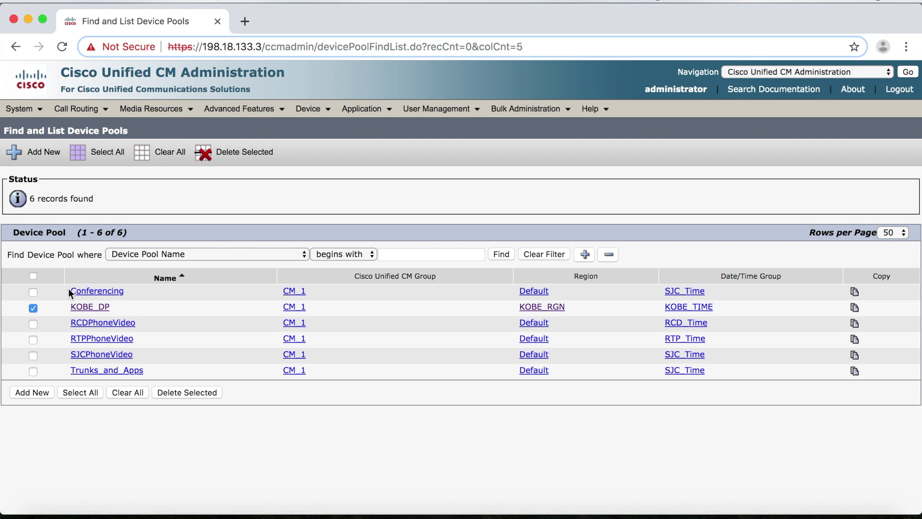
left_click(247, 153)
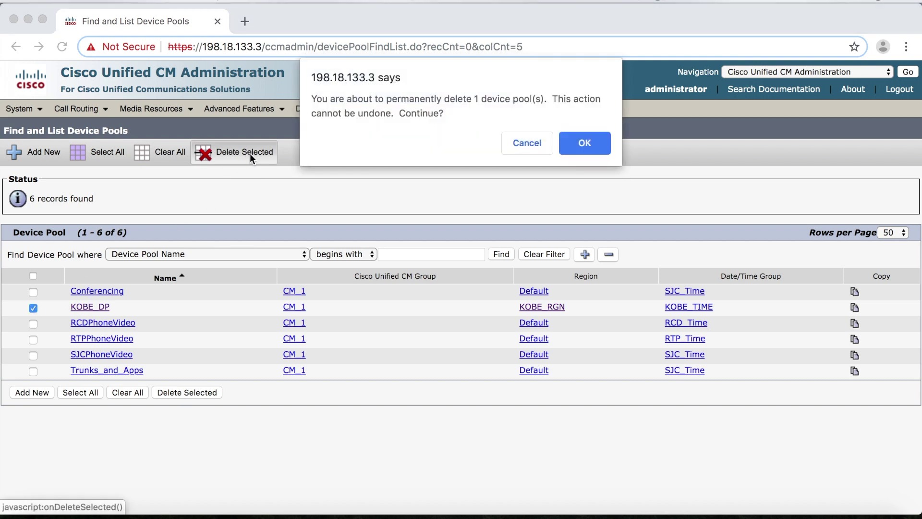
left_click(595, 146)
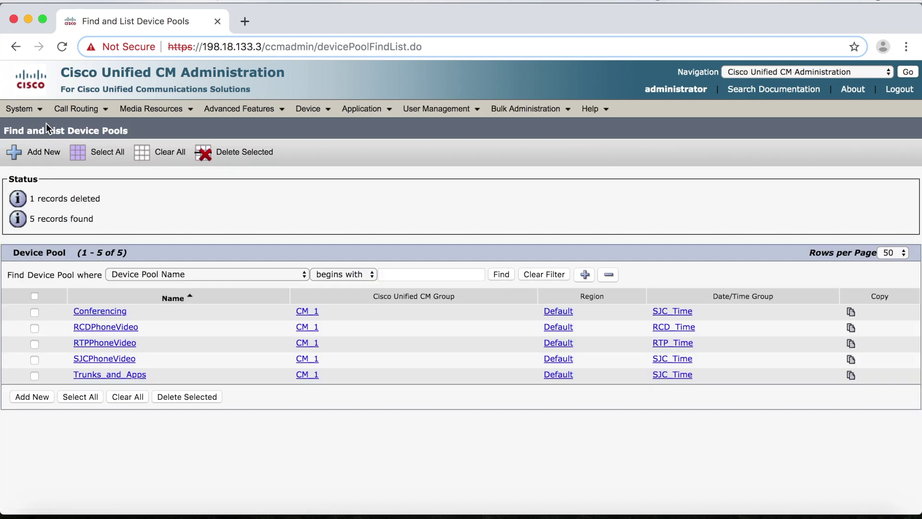
Step: Go to the Region list and delete the KOBE_RGN region
left_click(22, 109)
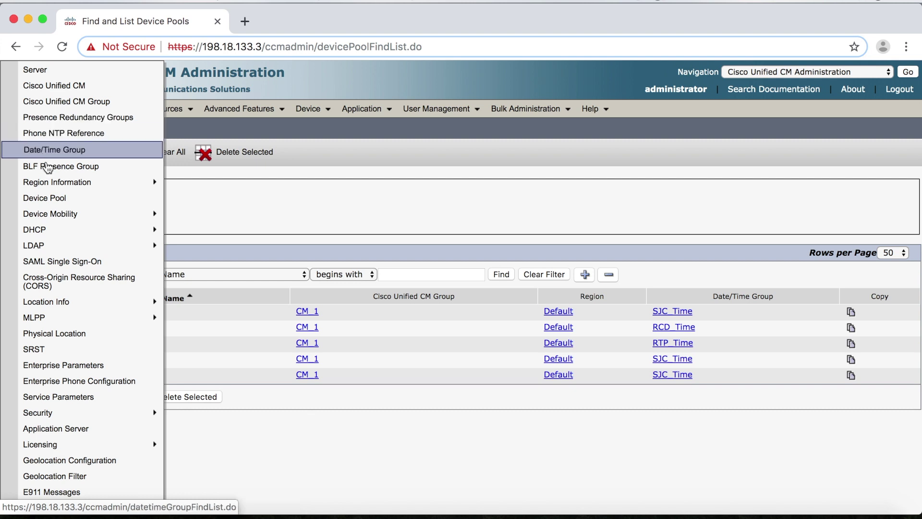
mouse_move(53, 181)
left_click(205, 199)
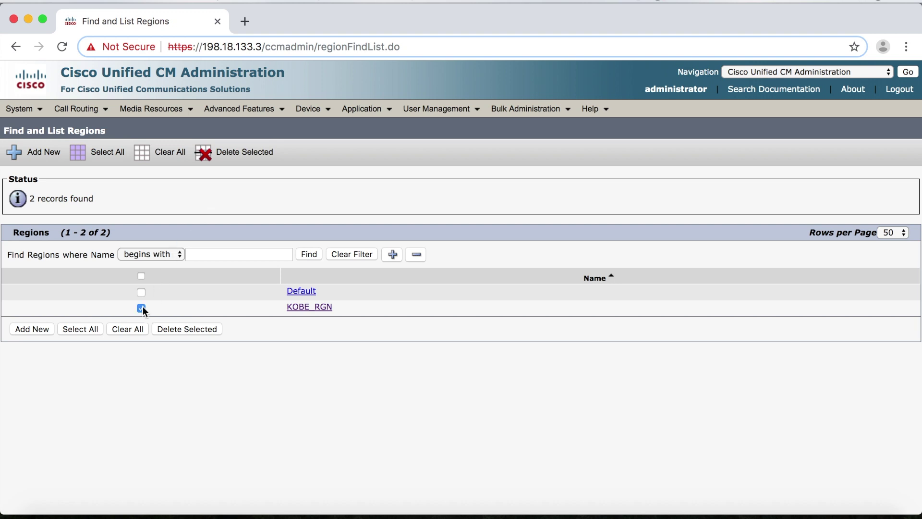
left_click(242, 159)
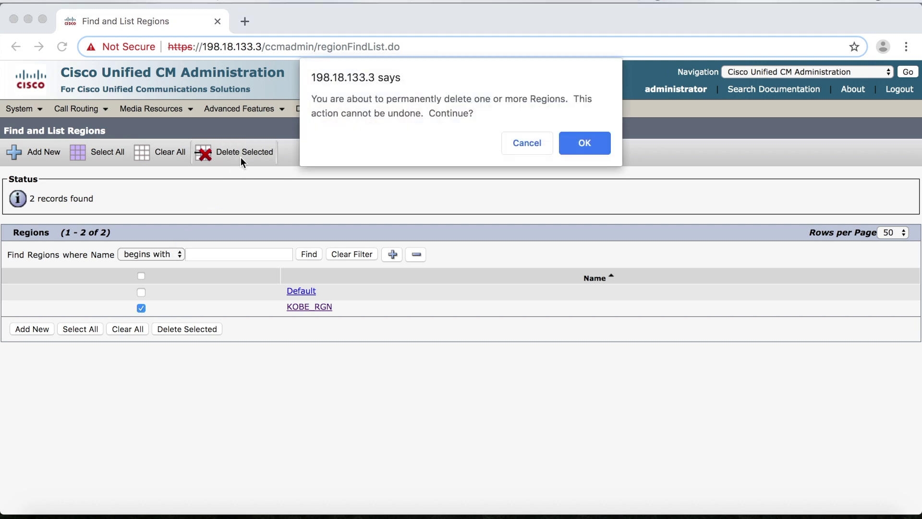